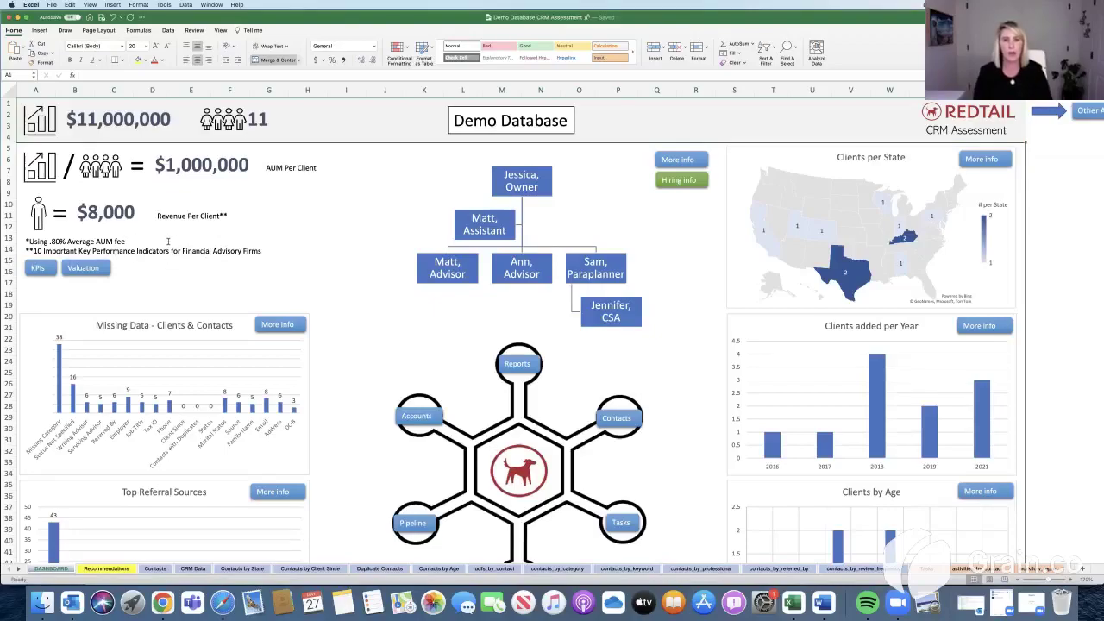
Review the financial advisory KPIs and the hiring benchmarks behind the dashboard, returning to the dashboard after each.
{"action": "left_click", "coordinate": [48, 268]}
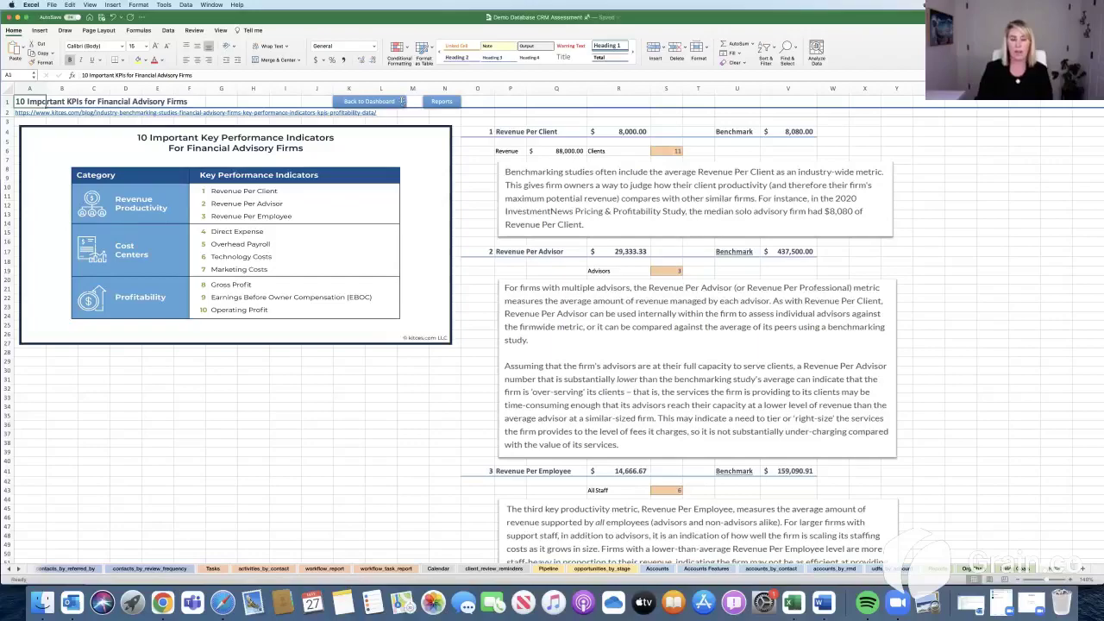
{"action": "left_click", "coordinate": [402, 101]}
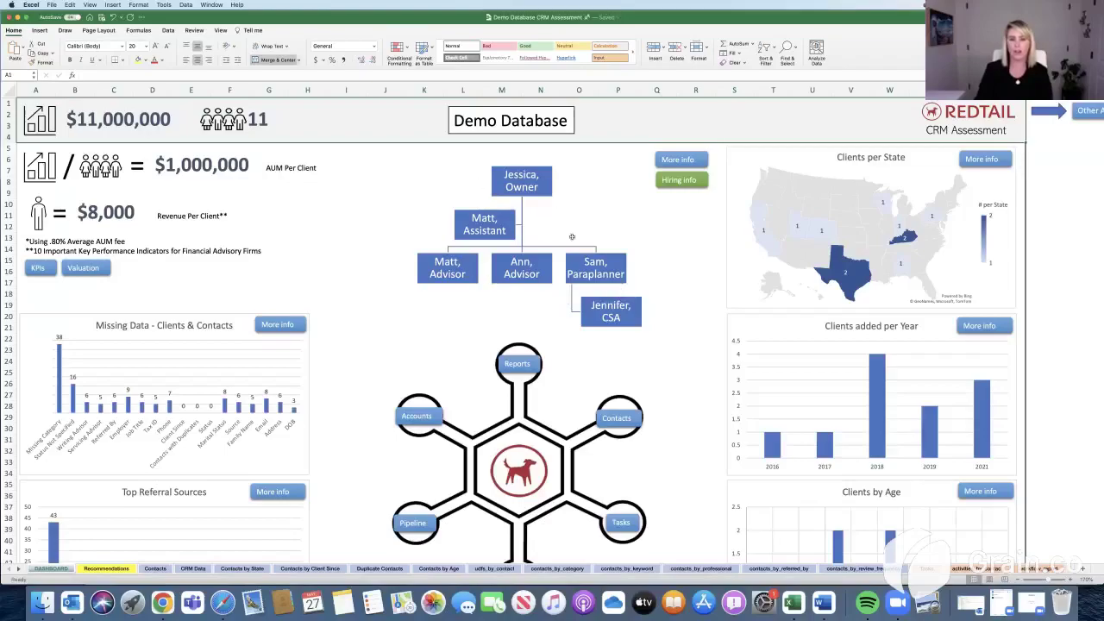
{"action": "left_click", "coordinate": [700, 179]}
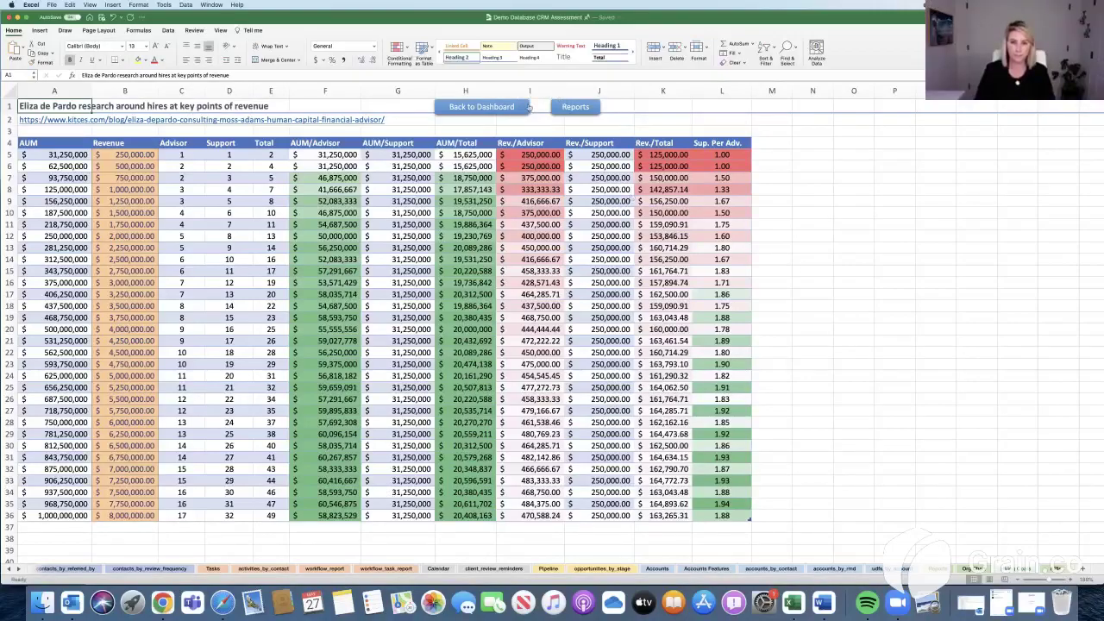
{"action": "left_click", "coordinate": [526, 107]}
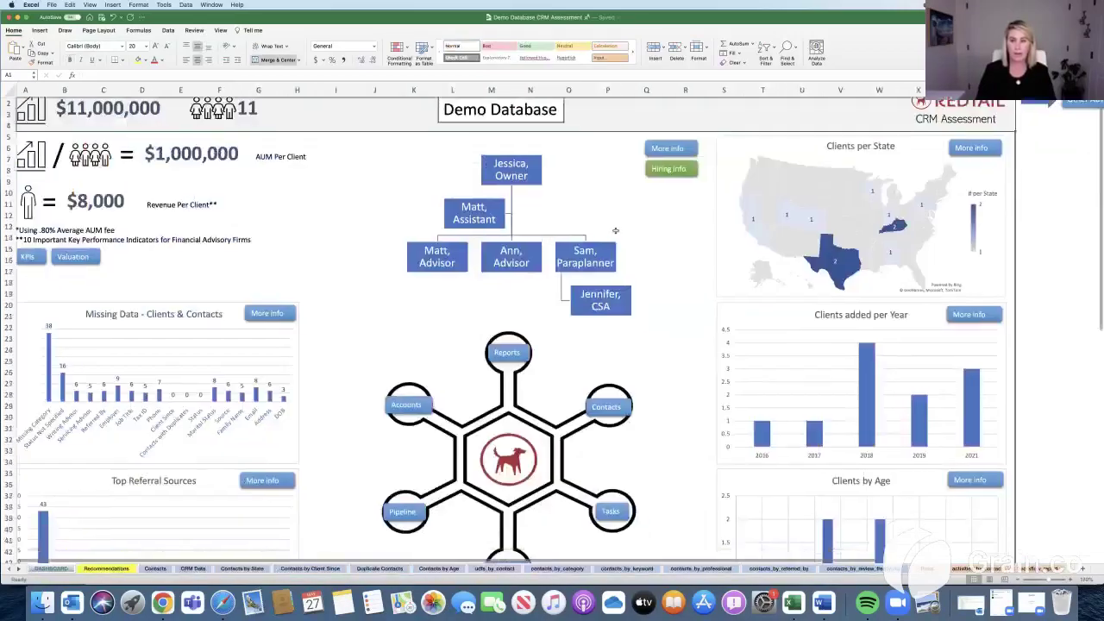
Review the details behind the Clients per State map and return to the dashboard.
{"action": "scroll", "coordinate": [615, 230], "scroll_direction": "right", "scroll_amount": 2}
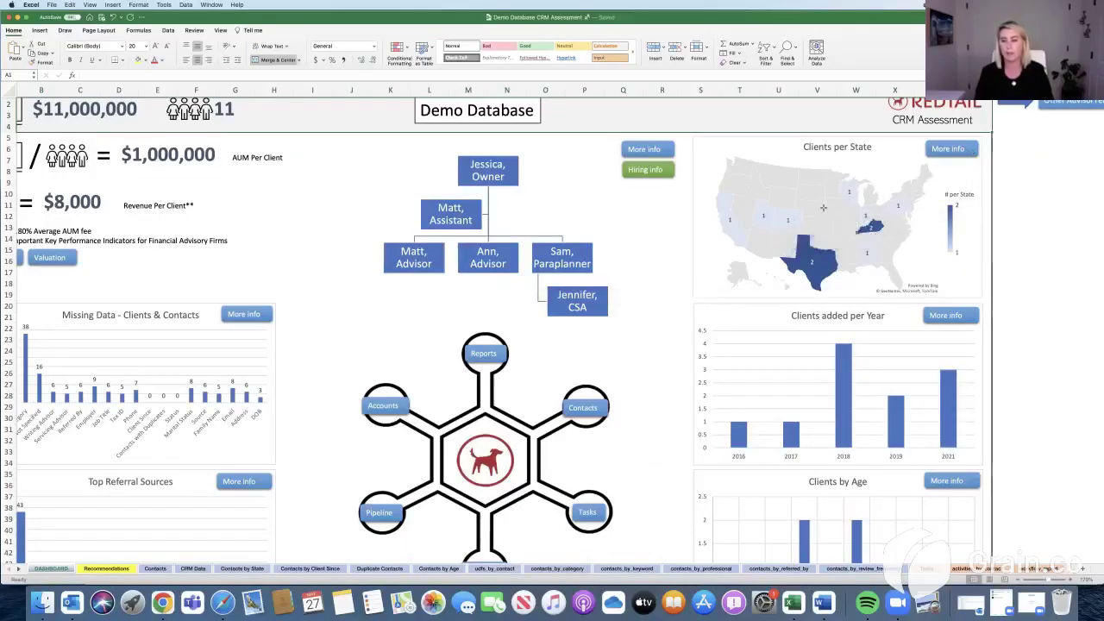
{"action": "left_click", "coordinate": [968, 152]}
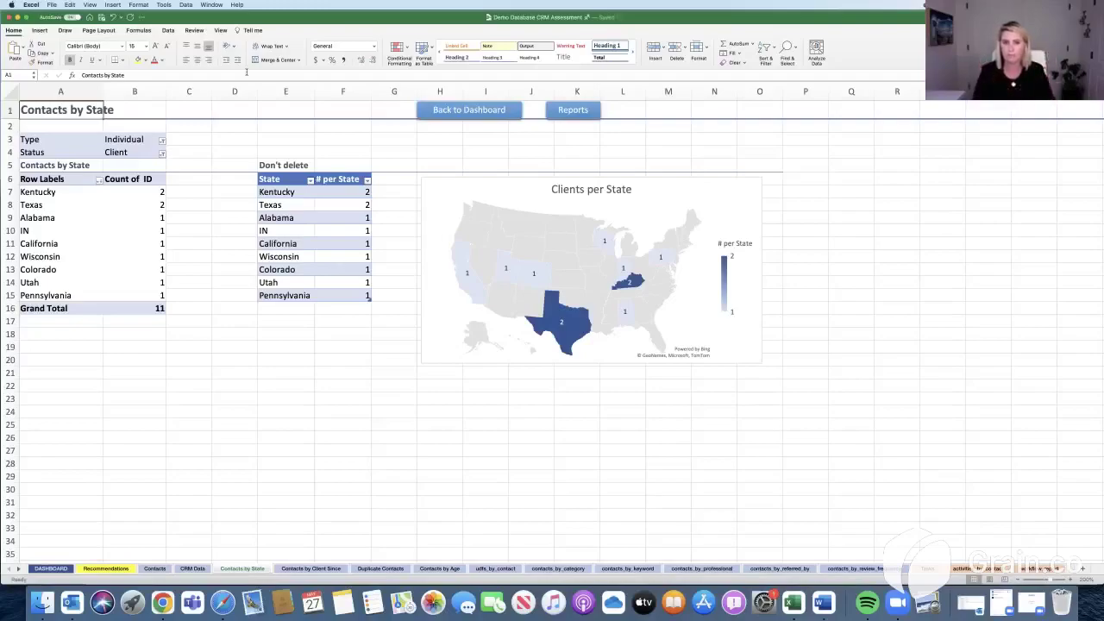
{"action": "left_click", "coordinate": [512, 113]}
Examine the Clients added per Year chart, and review the Clients by Age details with the Life In #s age-milestone graphic.
{"action": "scroll", "coordinate": [931, 379], "scroll_direction": "down", "scroll_amount": 5}
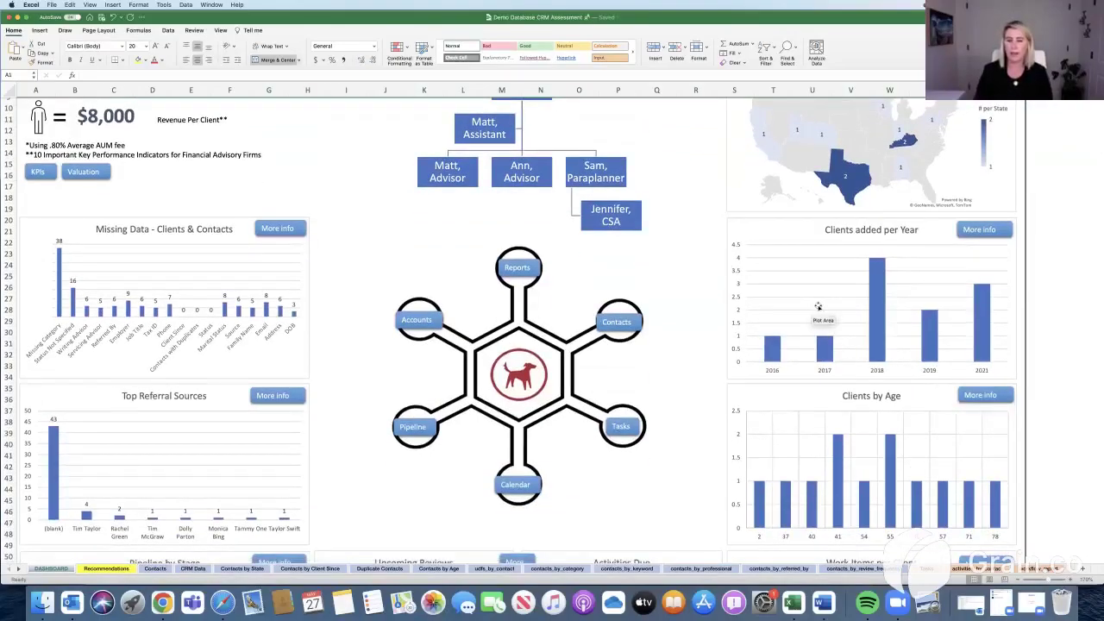
{"action": "scroll", "coordinate": [818, 309], "scroll_direction": "down", "scroll_amount": 2}
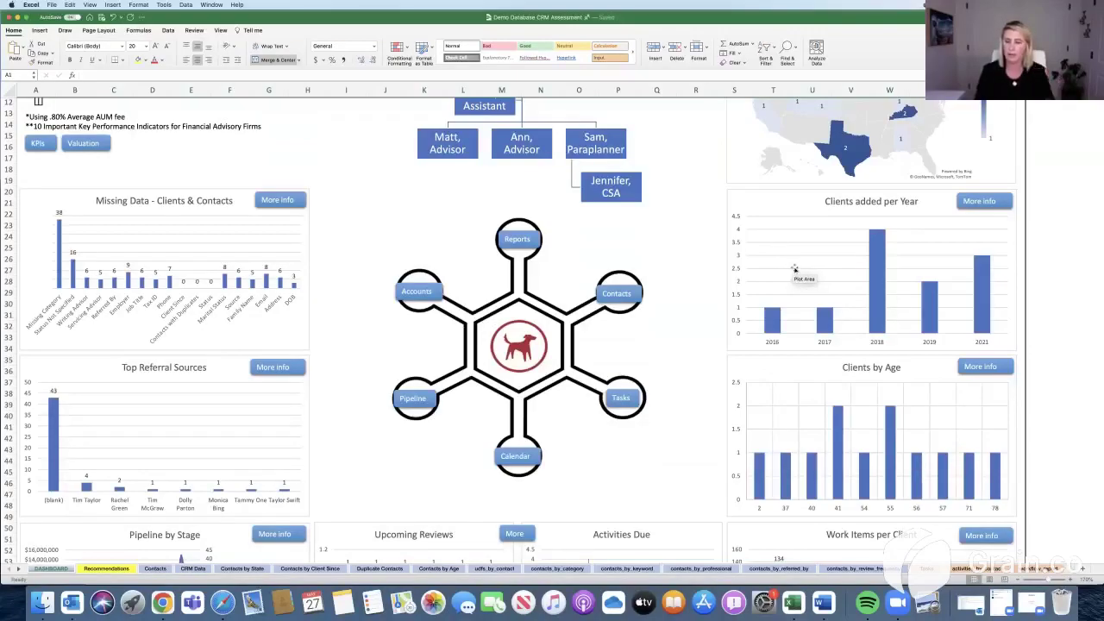
{"action": "scroll", "coordinate": [789, 294], "scroll_direction": "down", "scroll_amount": 1}
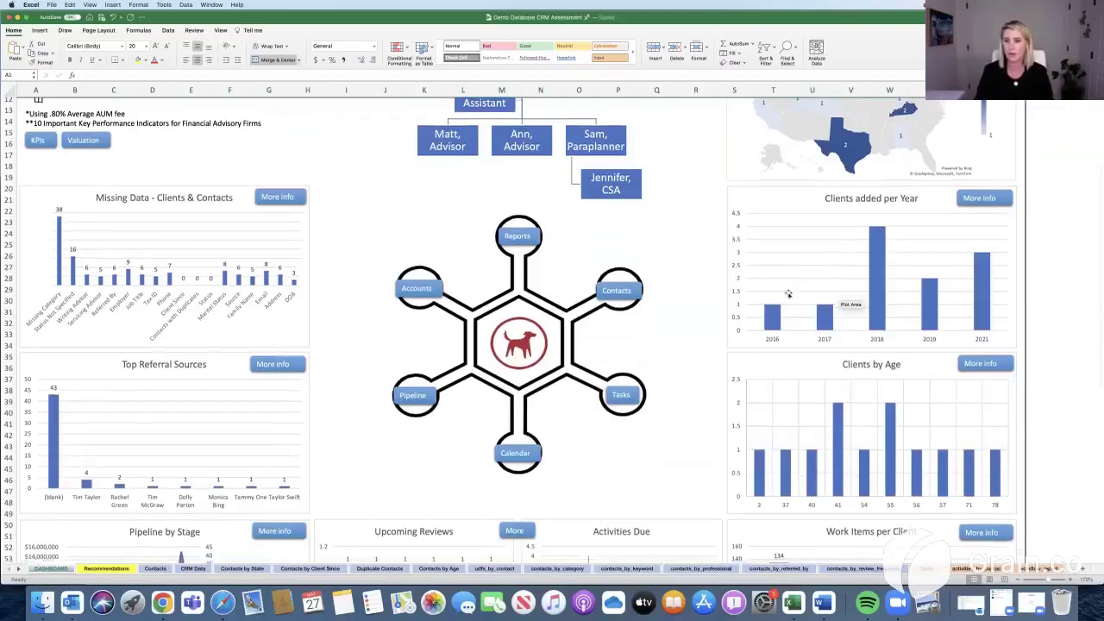
{"action": "scroll", "coordinate": [787, 294], "scroll_direction": "down", "scroll_amount": 1}
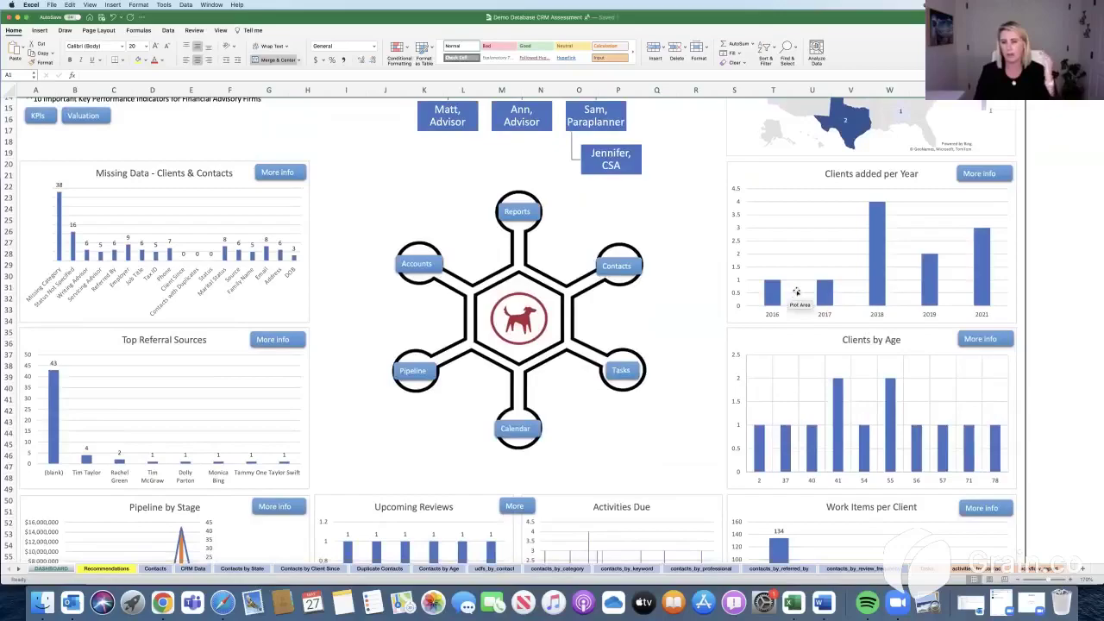
{"action": "scroll", "coordinate": [796, 292], "scroll_direction": "down", "scroll_amount": 5}
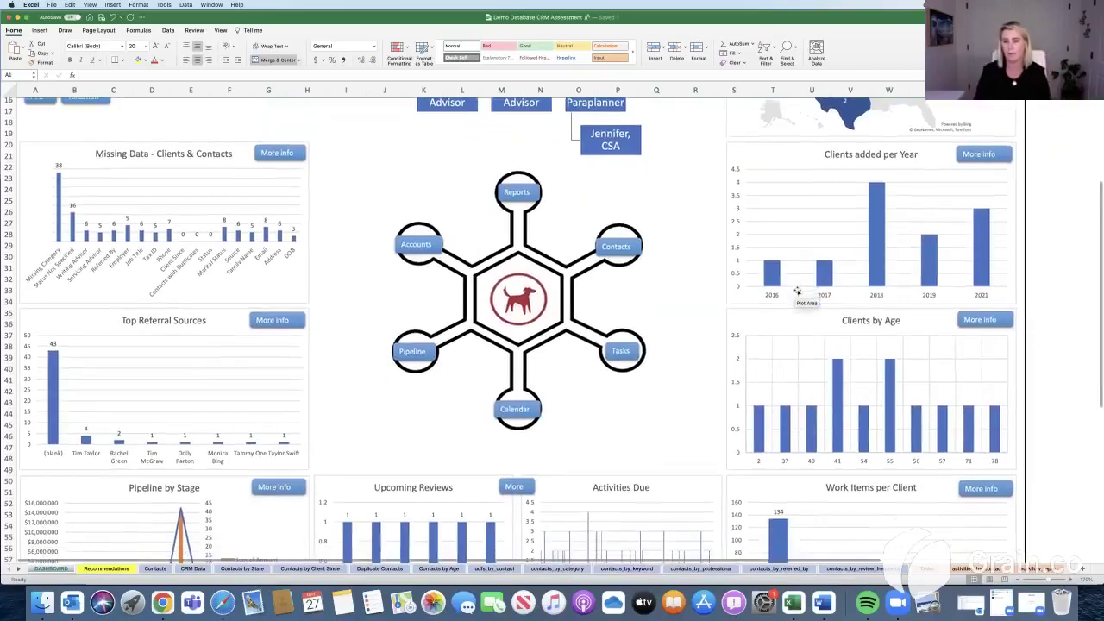
{"action": "scroll", "coordinate": [797, 291], "scroll_direction": "down", "scroll_amount": 6}
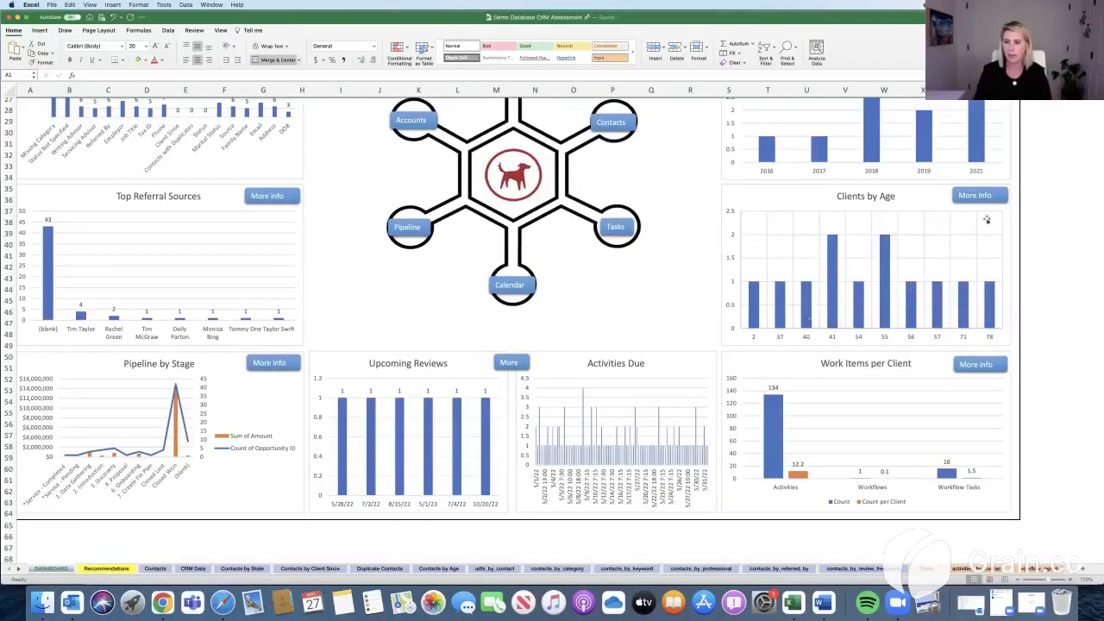
{"action": "left_click", "coordinate": [997, 199]}
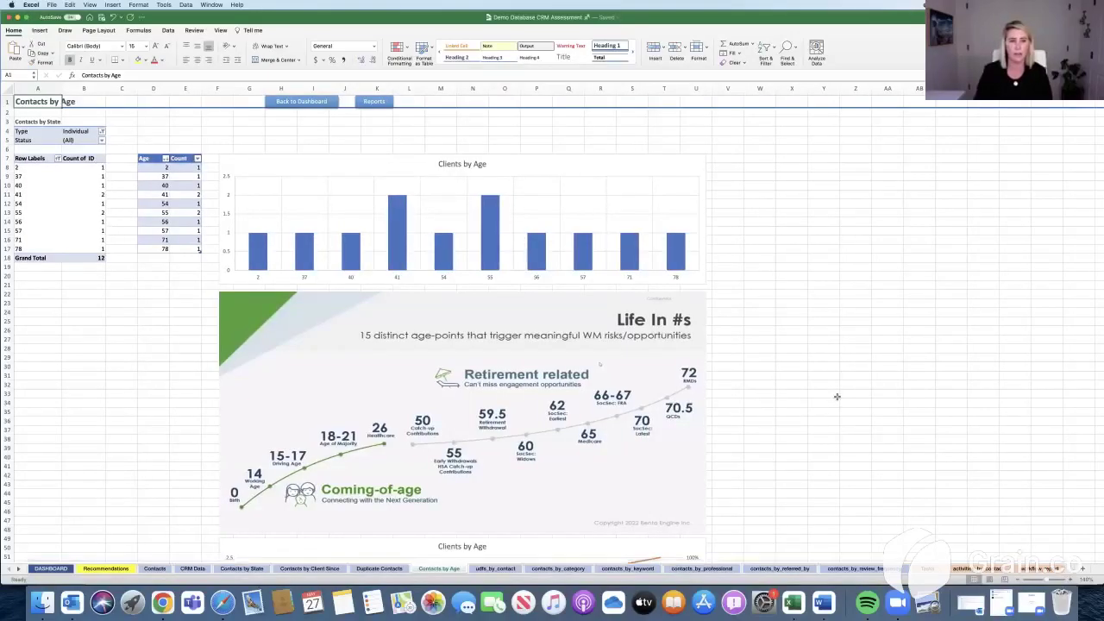
{"action": "scroll", "coordinate": [837, 396], "scroll_direction": "down", "scroll_amount": 1}
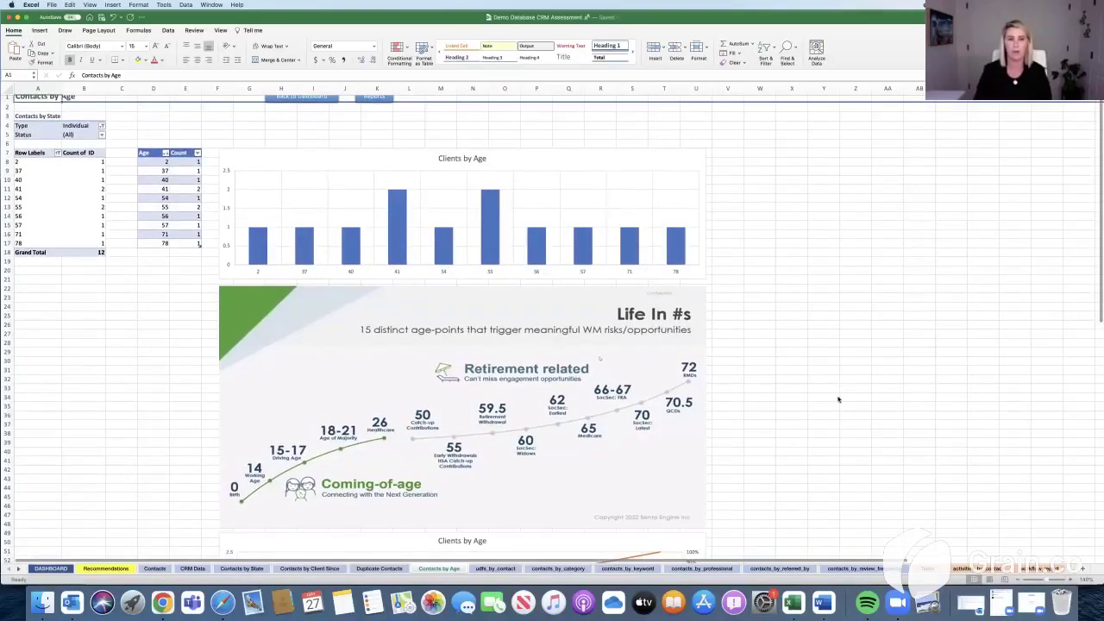
{"action": "scroll", "coordinate": [837, 398], "scroll_direction": "down", "scroll_amount": 1}
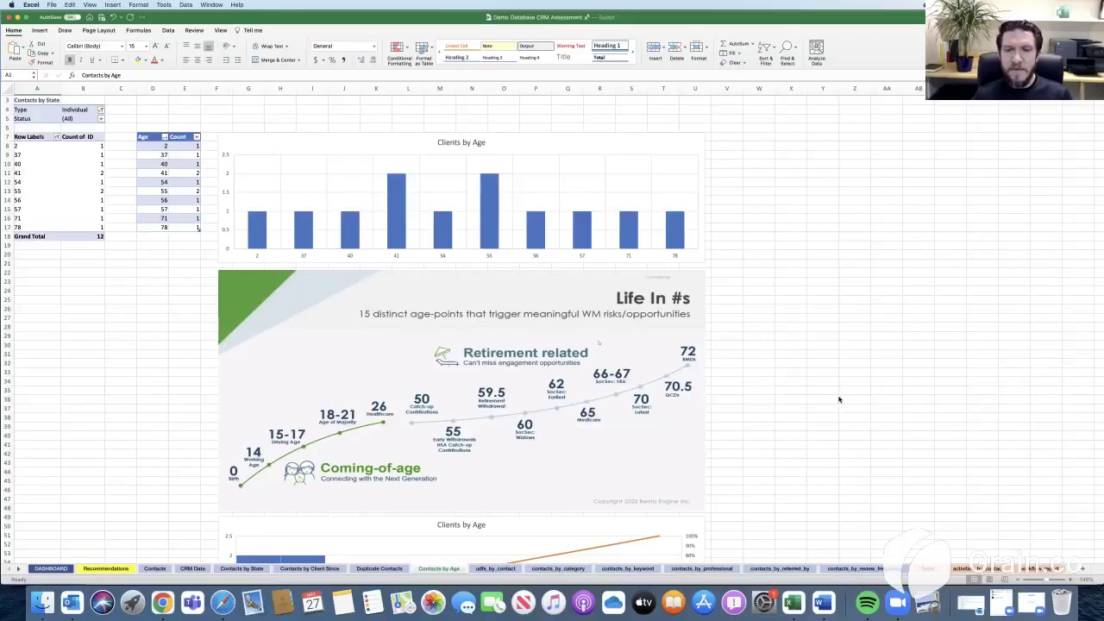
{"action": "scroll", "coordinate": [793, 353], "scroll_direction": "up", "scroll_amount": 2}
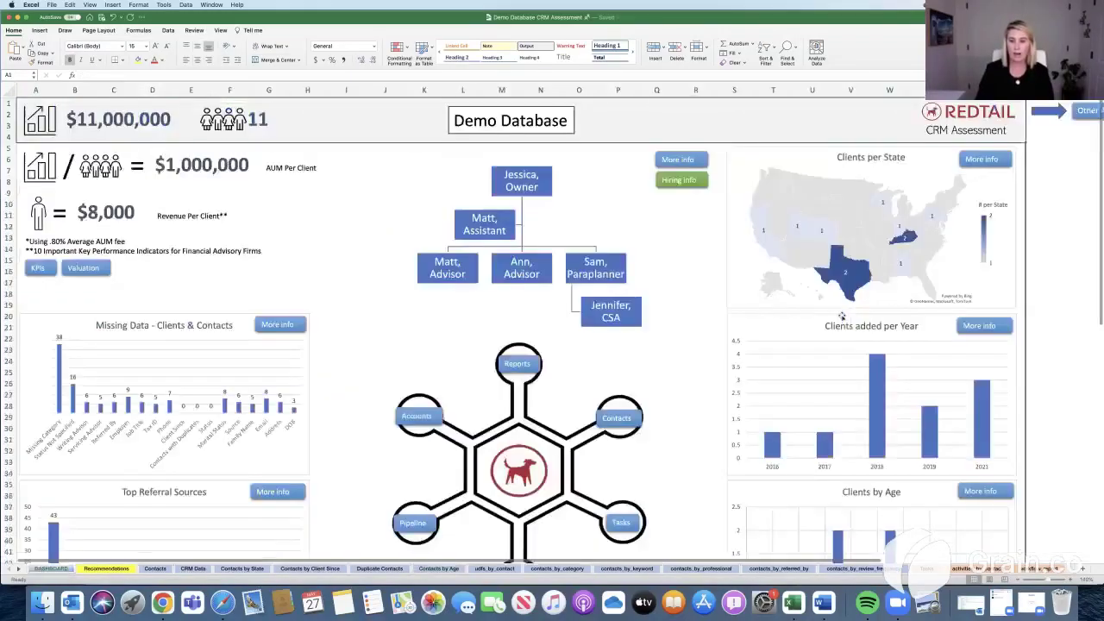
Examine the Work Items per Client, Activities Due and Upcoming Reviews charts at the end of the dashboard.
{"action": "scroll", "coordinate": [842, 316], "scroll_direction": "down", "scroll_amount": 5}
{"action": "scroll", "coordinate": [843, 316], "scroll_direction": "down", "scroll_amount": 6}
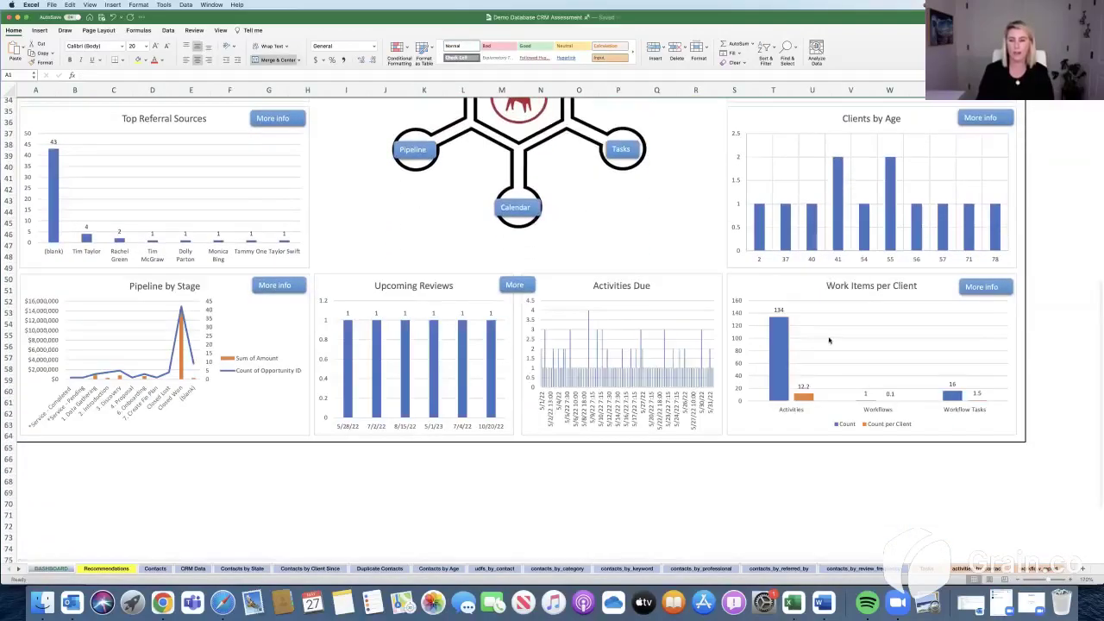
{"action": "scroll", "coordinate": [811, 338], "scroll_direction": "down", "scroll_amount": 1}
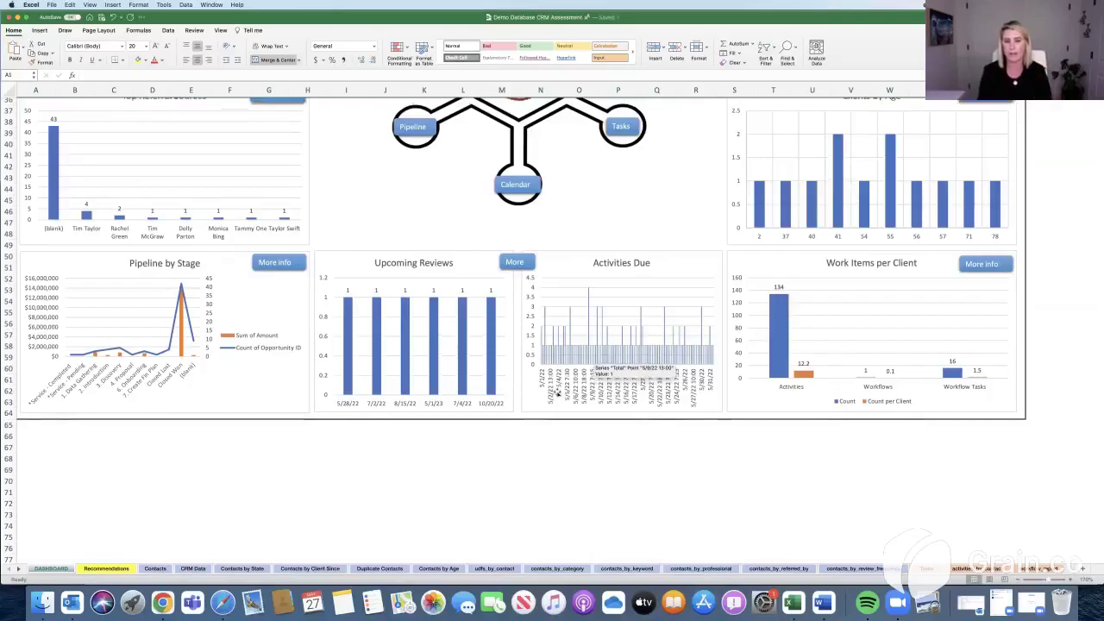
{"action": "scroll", "coordinate": [556, 389], "scroll_direction": "up", "scroll_amount": 1}
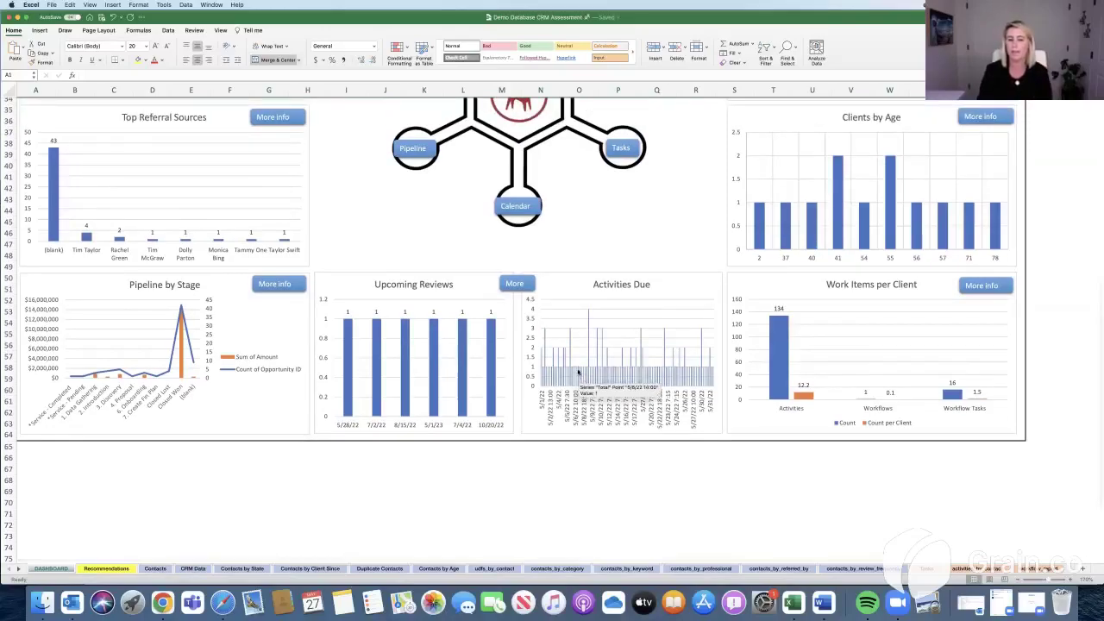
{"action": "scroll", "coordinate": [581, 371], "scroll_direction": "up", "scroll_amount": 1}
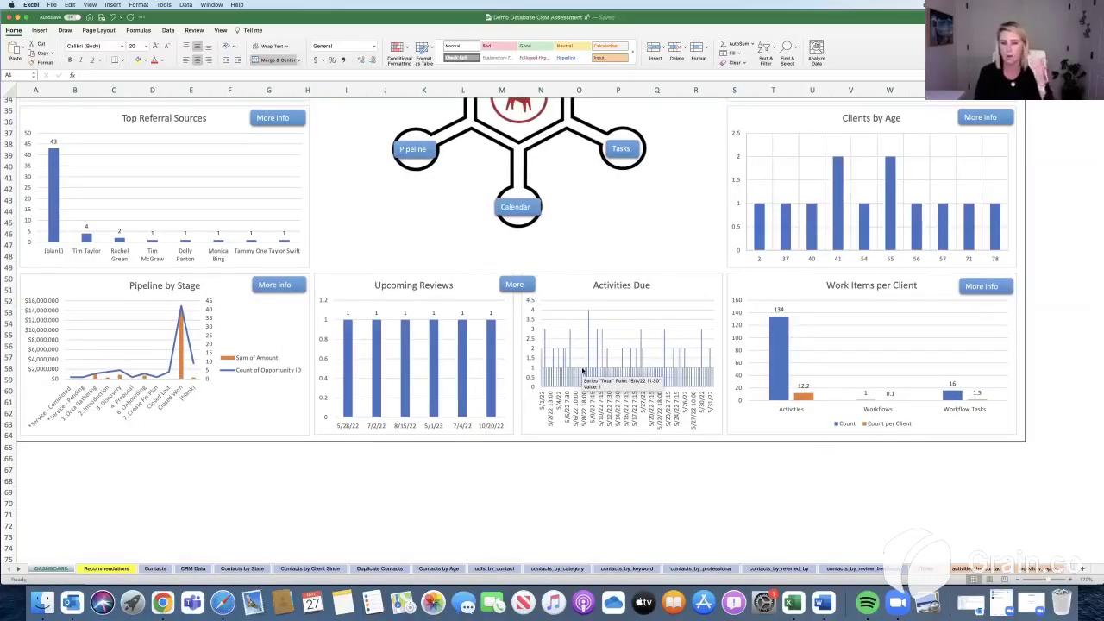
{"action": "scroll", "coordinate": [582, 371], "scroll_direction": "up", "scroll_amount": 1}
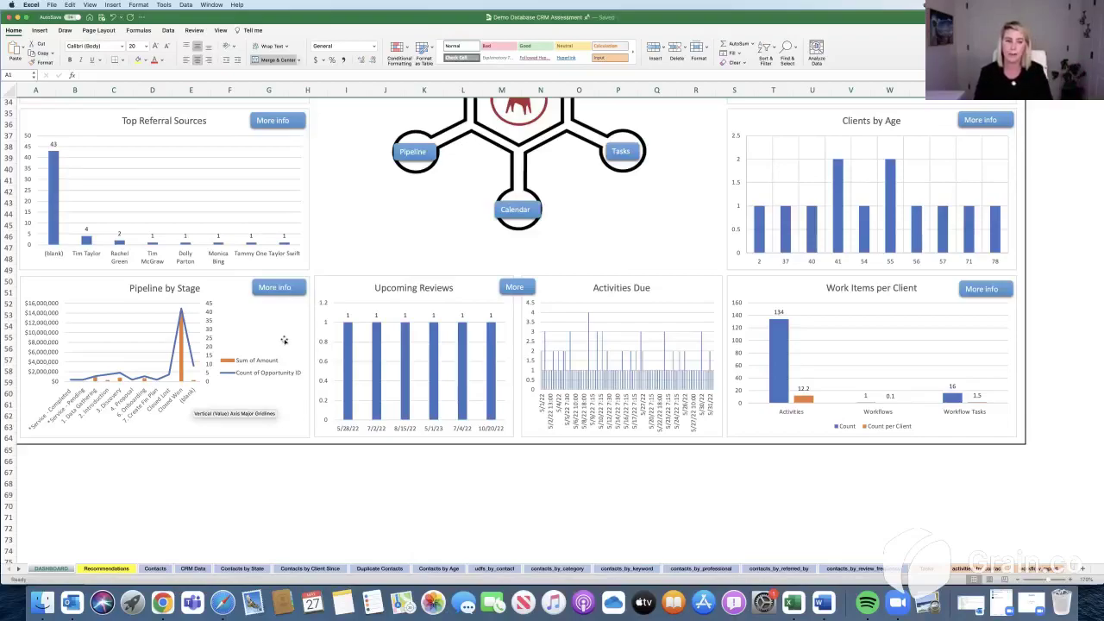
Review the opportunity tables and charts behind Pipeline by Stage and return to the dashboard.
{"action": "scroll", "coordinate": [285, 341], "scroll_direction": "up", "scroll_amount": 1}
{"action": "scroll", "coordinate": [286, 342], "scroll_direction": "up", "scroll_amount": 2}
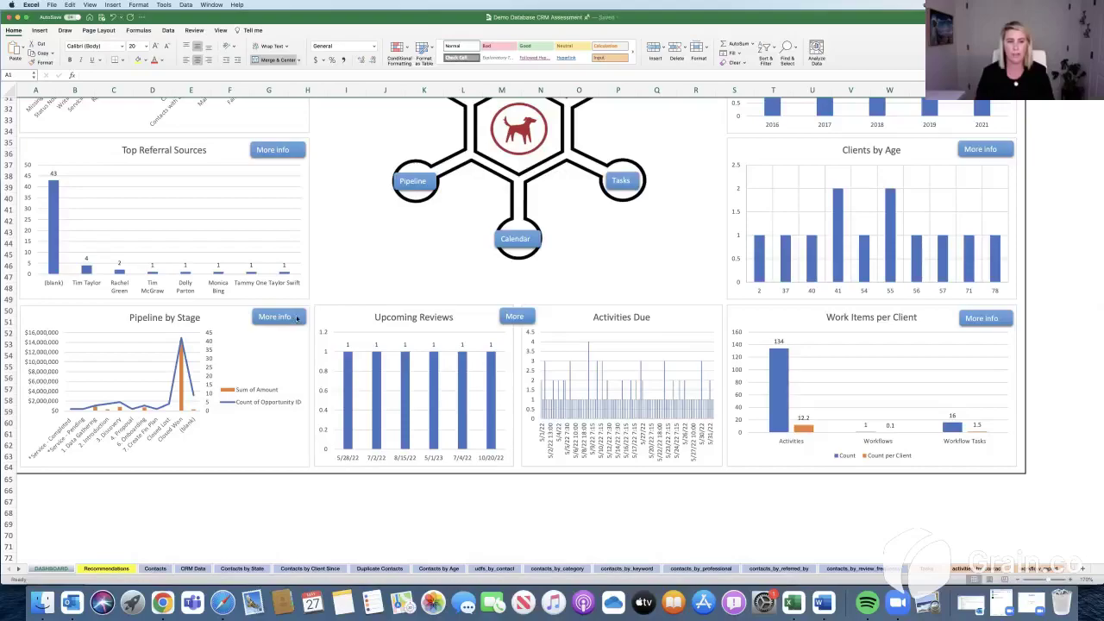
{"action": "left_click", "coordinate": [297, 318]}
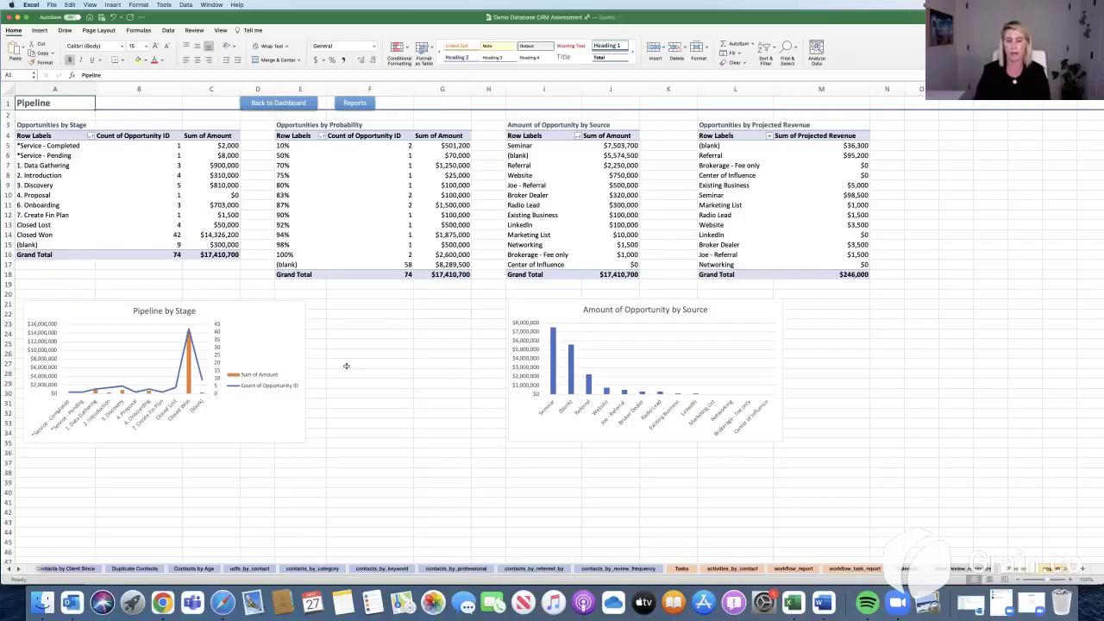
{"action": "left_click", "coordinate": [309, 104]}
Examine the Top Referral Sources chart on the dashboard.
{"action": "scroll", "coordinate": [365, 422], "scroll_direction": "down", "scroll_amount": 3}
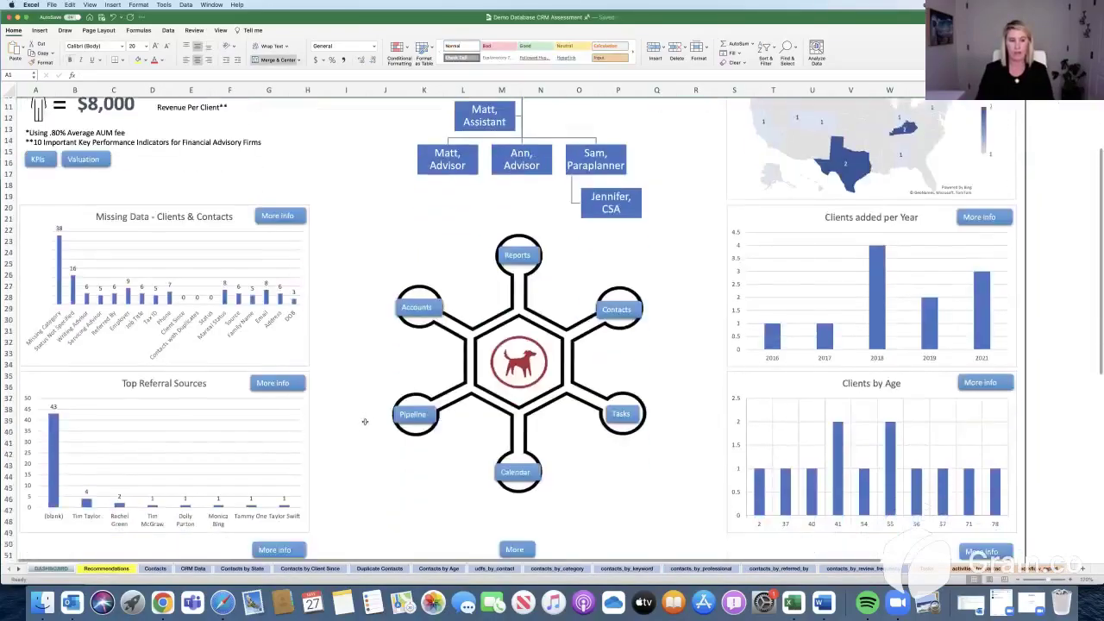
{"action": "scroll", "coordinate": [364, 422], "scroll_direction": "down", "scroll_amount": 5}
{"action": "scroll", "coordinate": [361, 414], "scroll_direction": "down", "scroll_amount": 2}
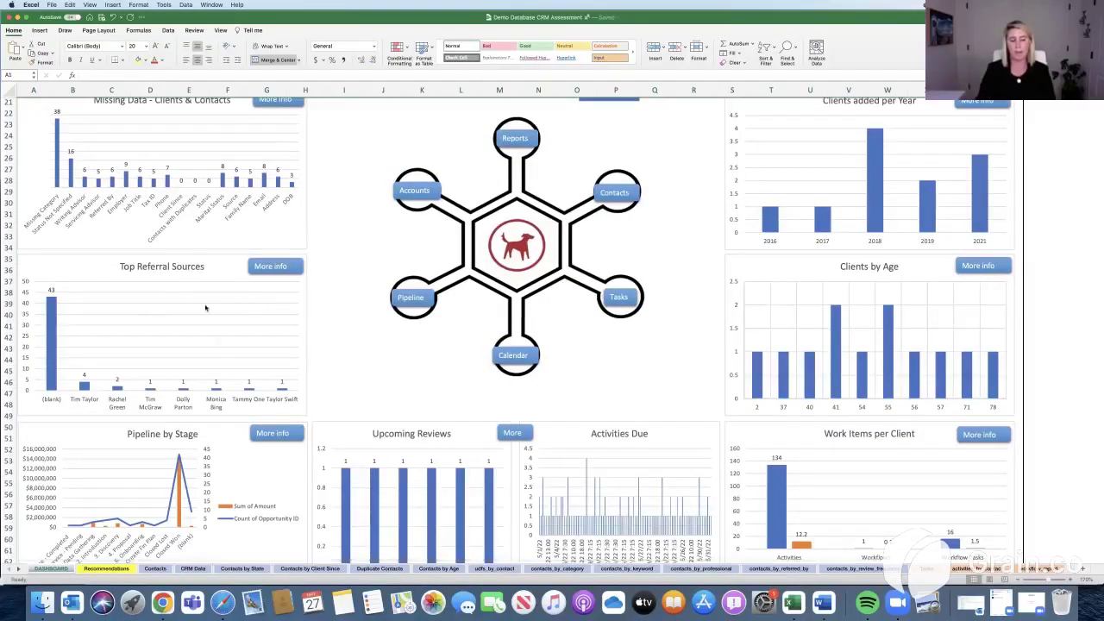
{"action": "scroll", "coordinate": [234, 332], "scroll_direction": "up", "scroll_amount": 1}
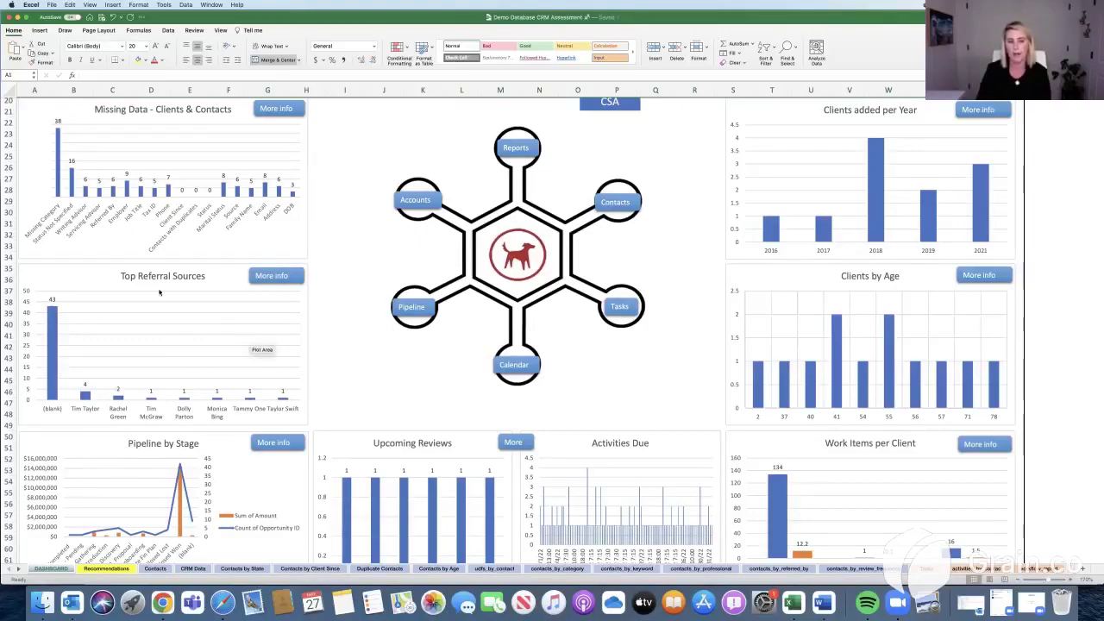
{"action": "scroll", "coordinate": [138, 338], "scroll_direction": "up", "scroll_amount": 1}
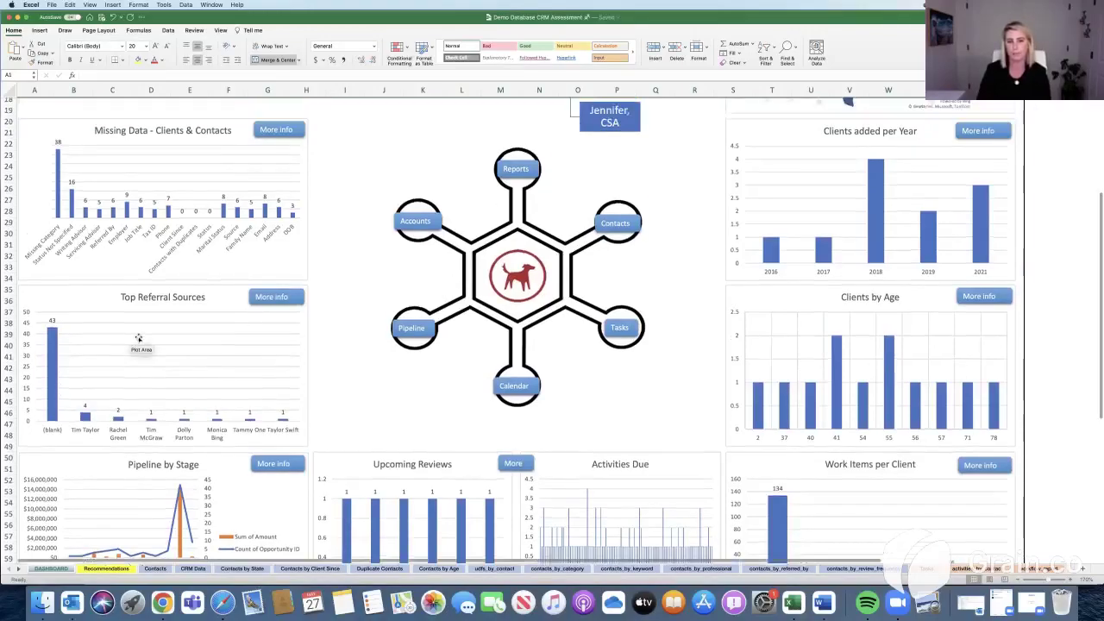
Review the missing client data and the Redtail Features Used / Under-utilized recommendations, and return to the dashboard.
{"action": "scroll", "coordinate": [138, 338], "scroll_direction": "up", "scroll_amount": 3}
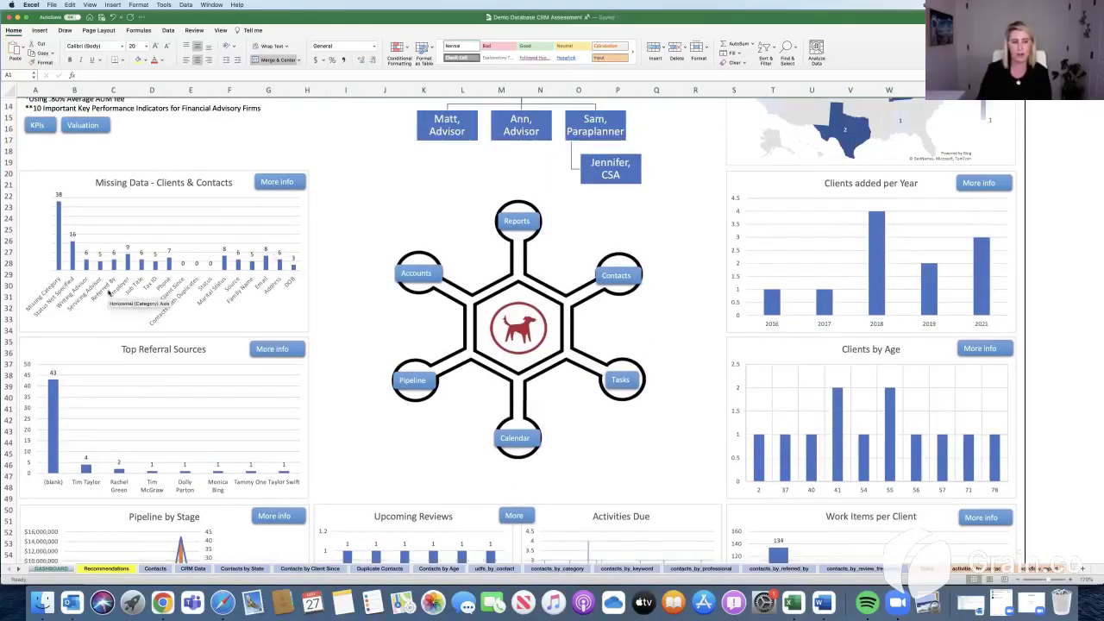
{"action": "left_click", "coordinate": [299, 184]}
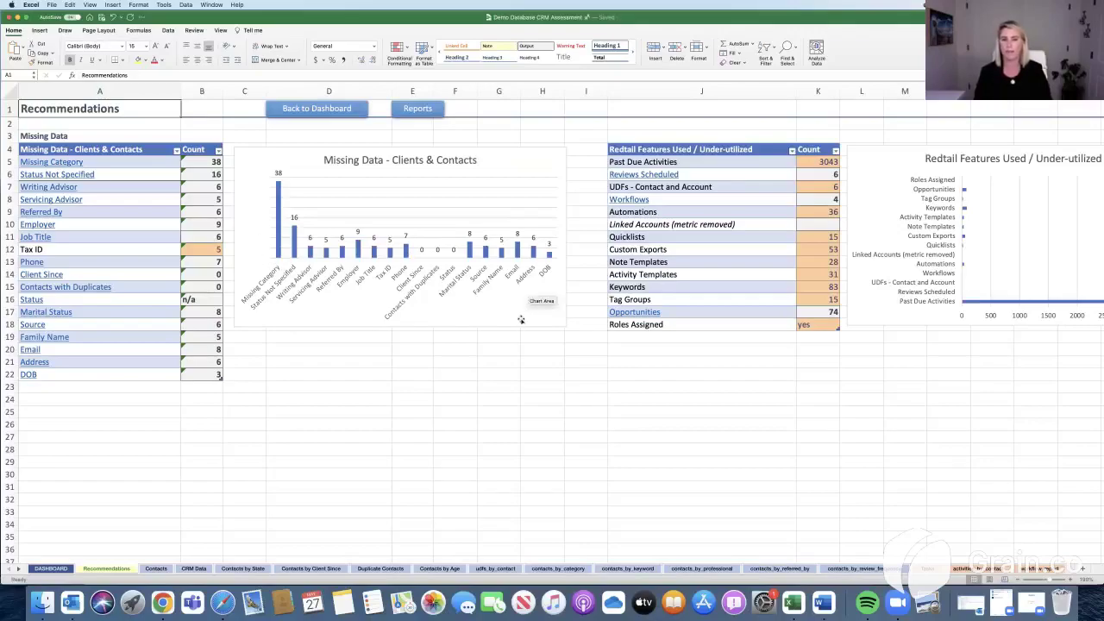
{"action": "scroll", "coordinate": [520, 320], "scroll_direction": "right", "scroll_amount": 5}
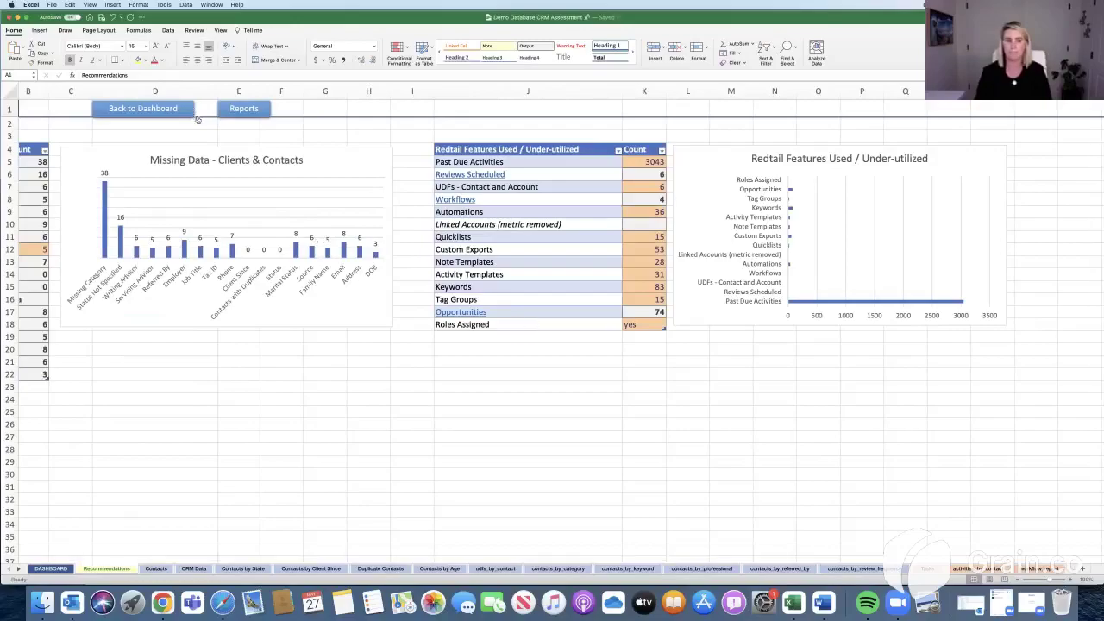
{"action": "left_click", "coordinate": [190, 112]}
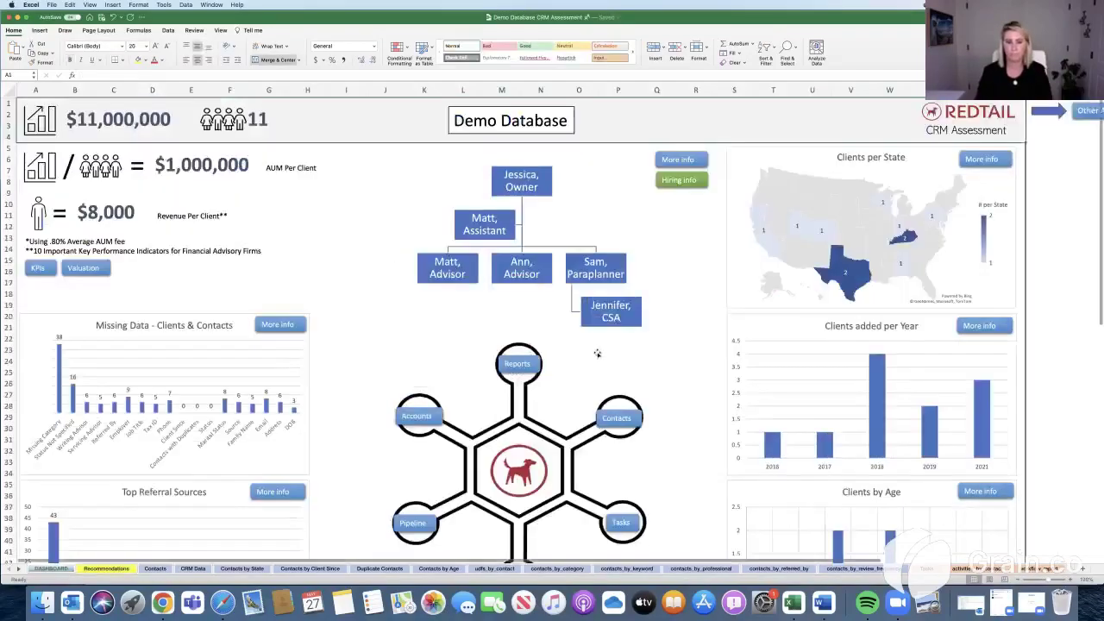
Review the firm's technology list and Demo Tech Stack under Other AdvisorTech, and return to the dashboard.
{"action": "scroll", "coordinate": [596, 353], "scroll_direction": "down", "scroll_amount": 5}
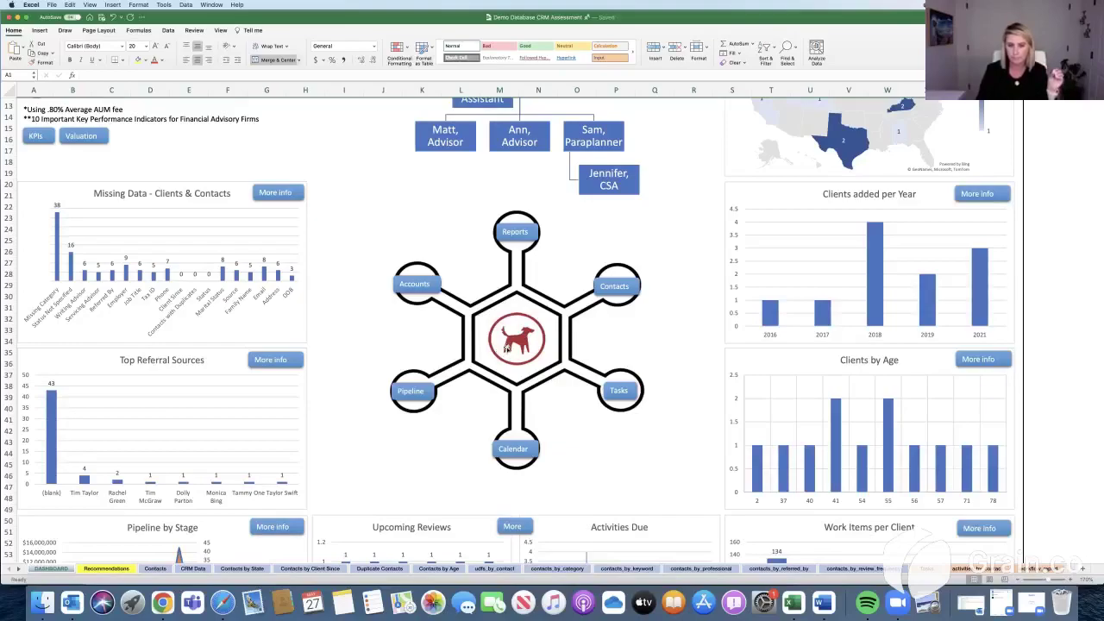
{"action": "scroll", "coordinate": [505, 347], "scroll_direction": "up", "scroll_amount": 5}
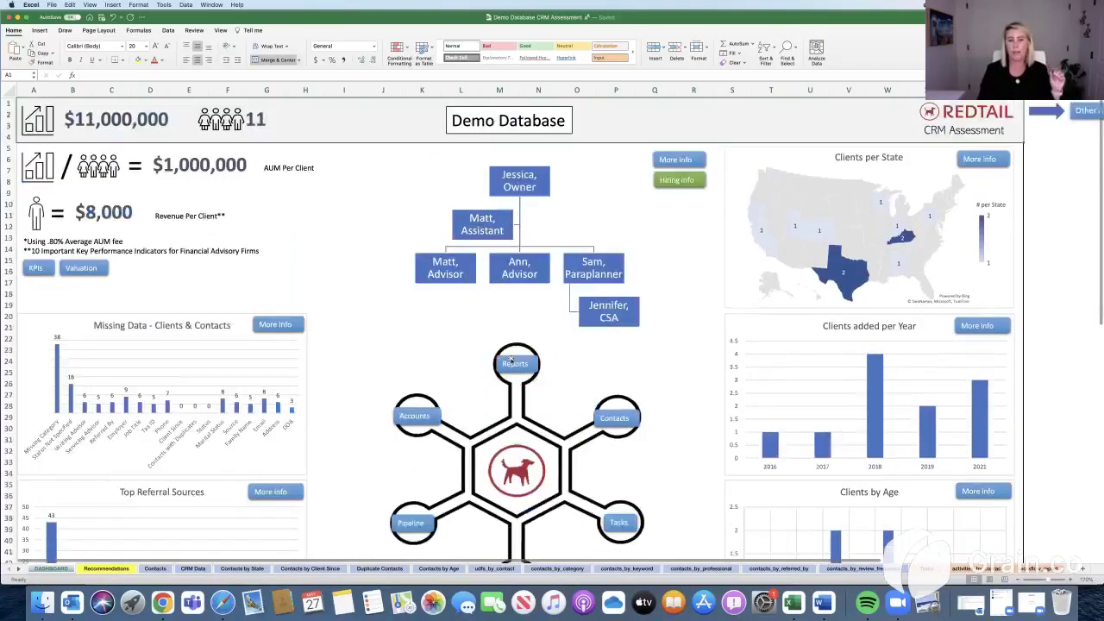
{"action": "scroll", "coordinate": [1076, 143], "scroll_direction": "right", "scroll_amount": 1}
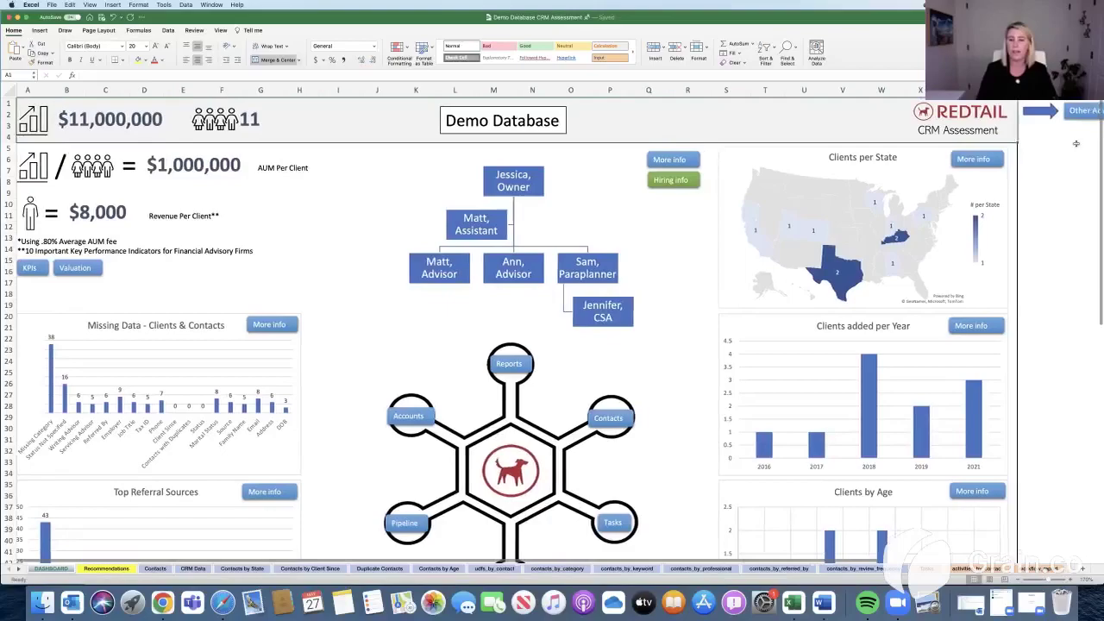
{"action": "scroll", "coordinate": [1069, 145], "scroll_direction": "right", "scroll_amount": 2}
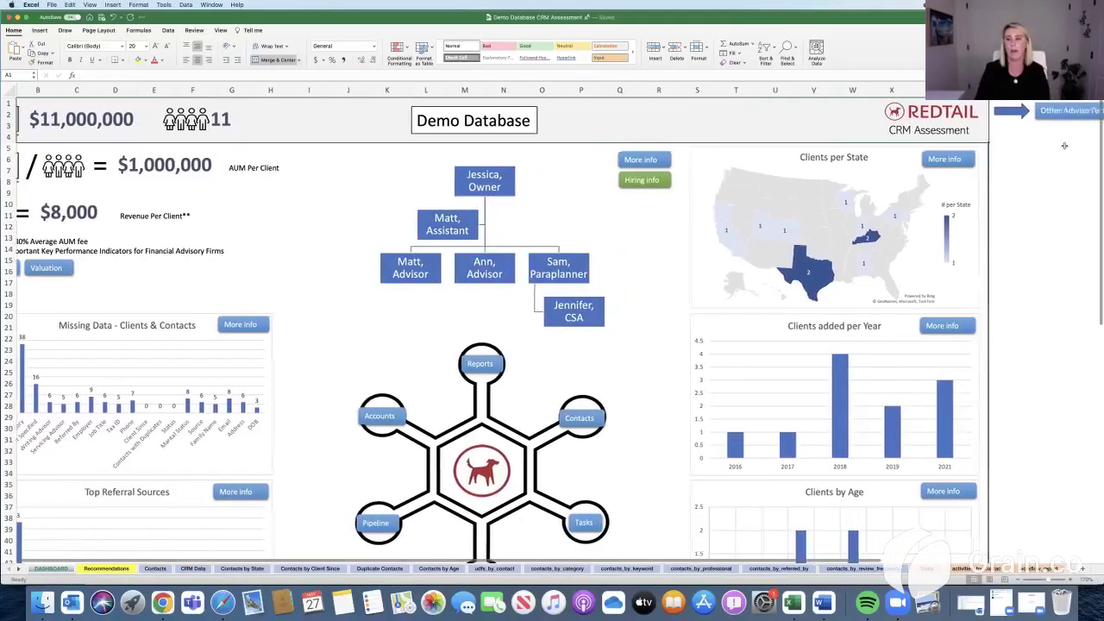
{"action": "scroll", "coordinate": [1064, 146], "scroll_direction": "right", "scroll_amount": 3}
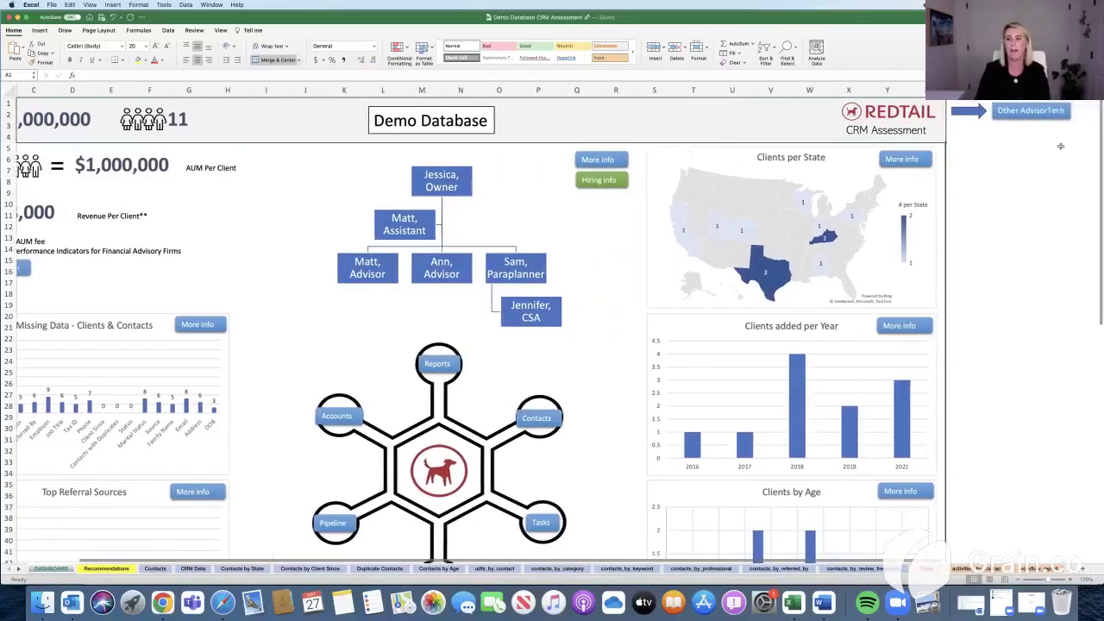
{"action": "left_click", "coordinate": [1031, 112]}
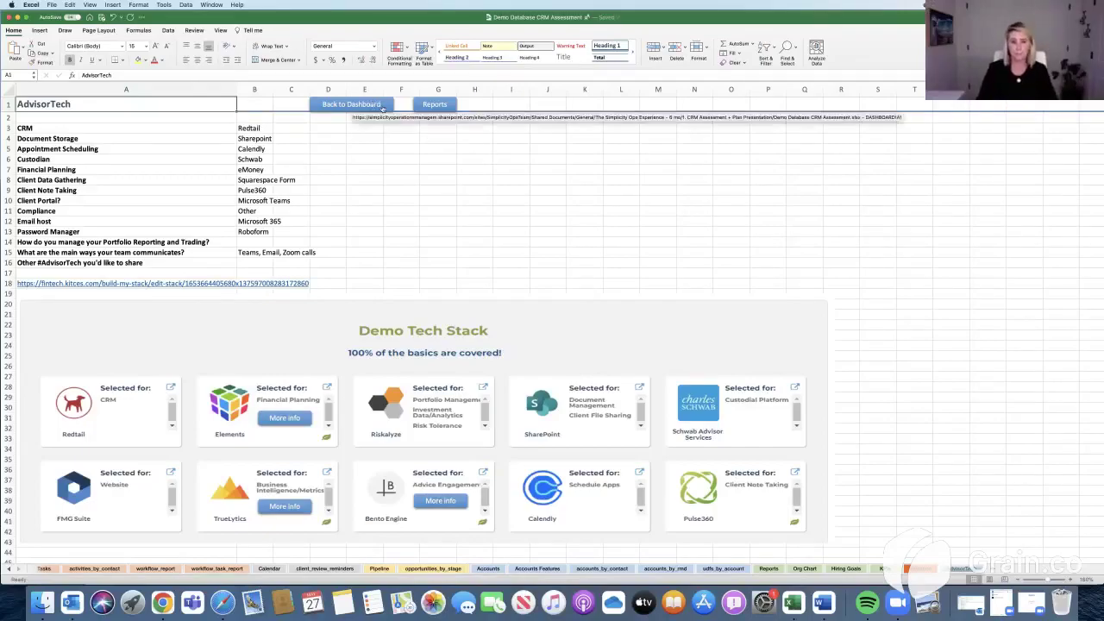
{"action": "left_click", "coordinate": [383, 105]}
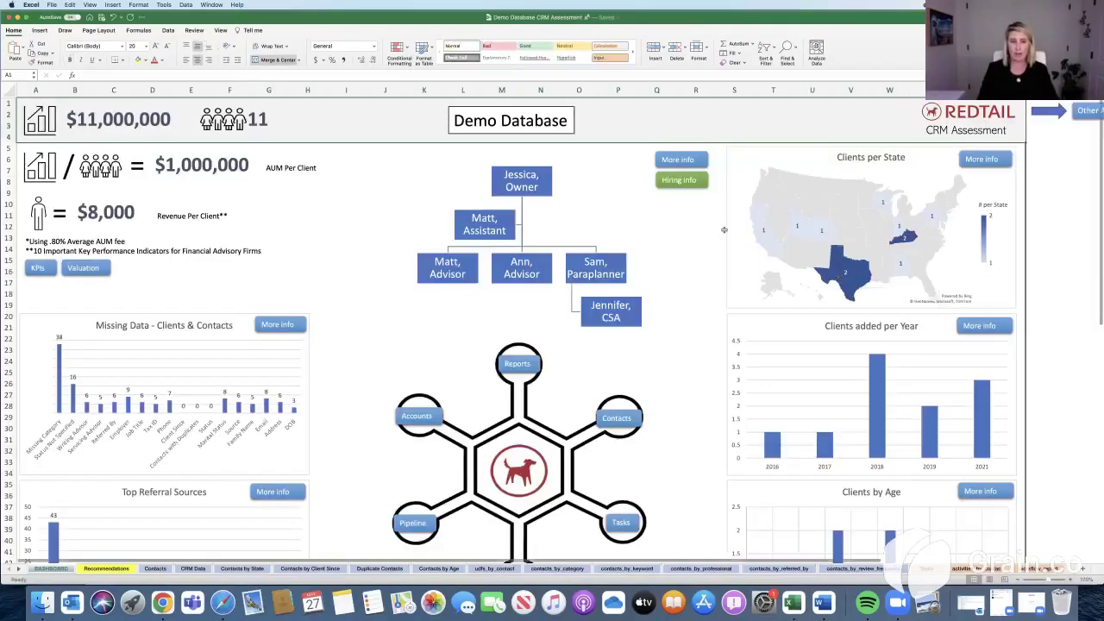